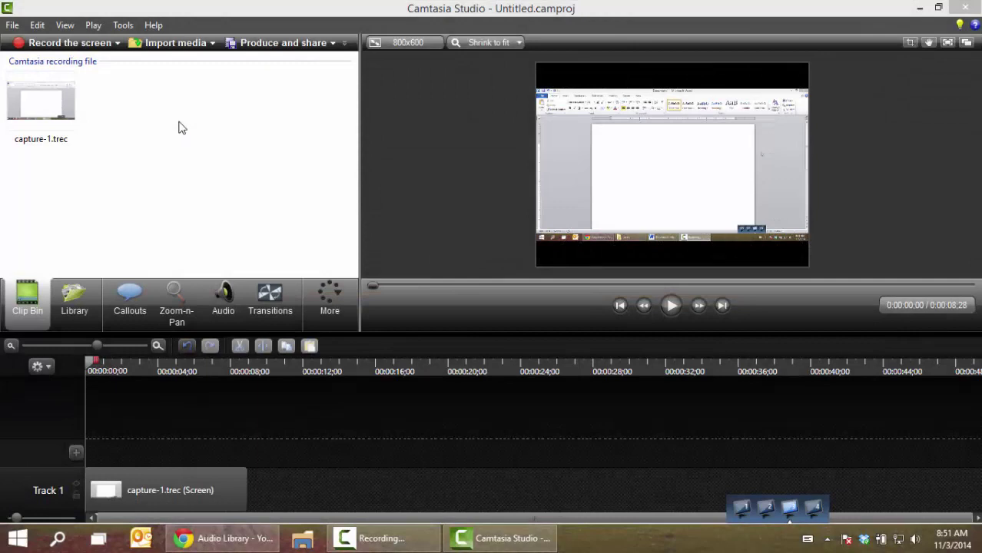
Step: Import Soft.mp3, video_conclusion.png and video_title.png from the assets folder into the project
{"action": "left_click", "coordinate": [10, 28]}
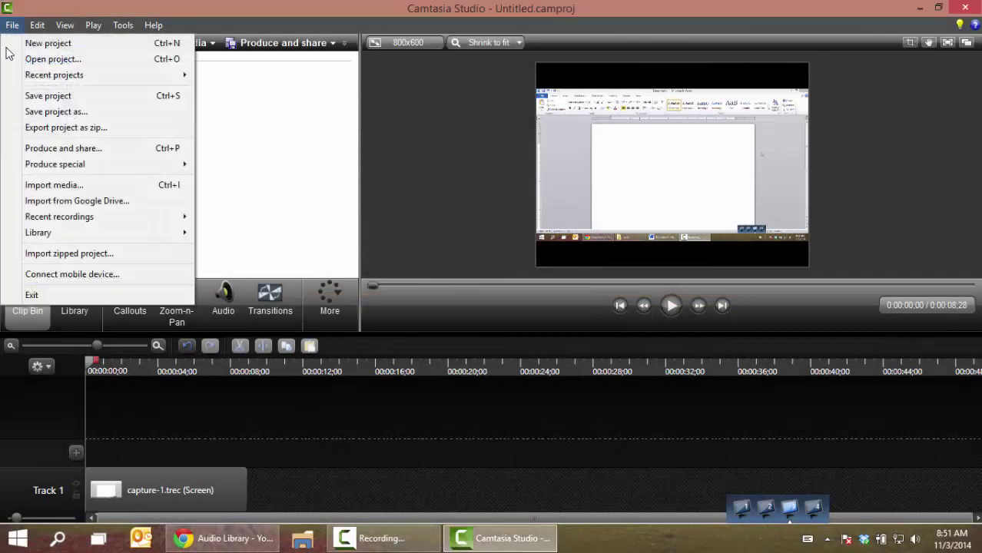
{"action": "left_click", "coordinate": [39, 185]}
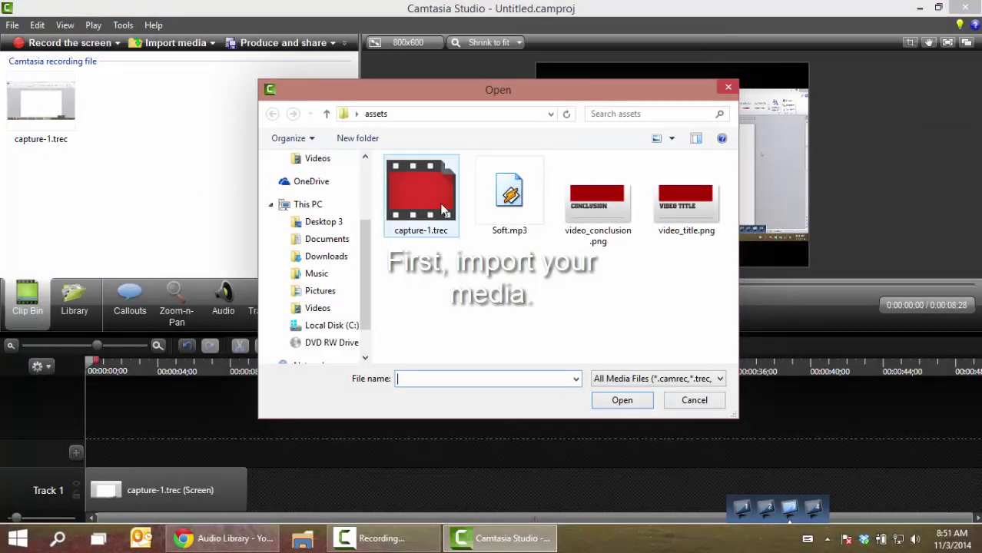
{"action": "left_click", "coordinate": [500, 193]}
{"action": "left_click", "coordinate": [584, 206], "text": "ctrl"}
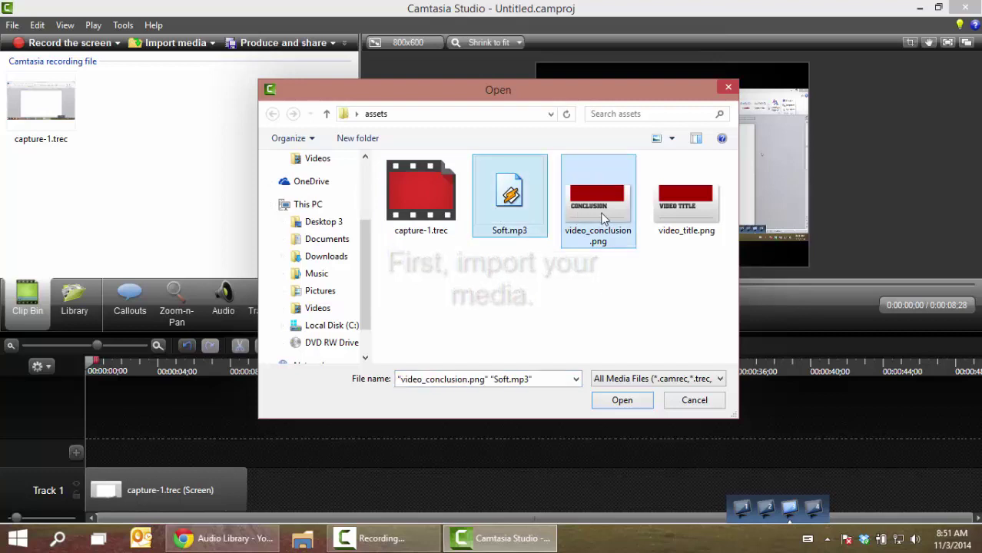
{"action": "left_click", "coordinate": [659, 216], "text": "ctrl"}
{"action": "left_click", "coordinate": [625, 402]}
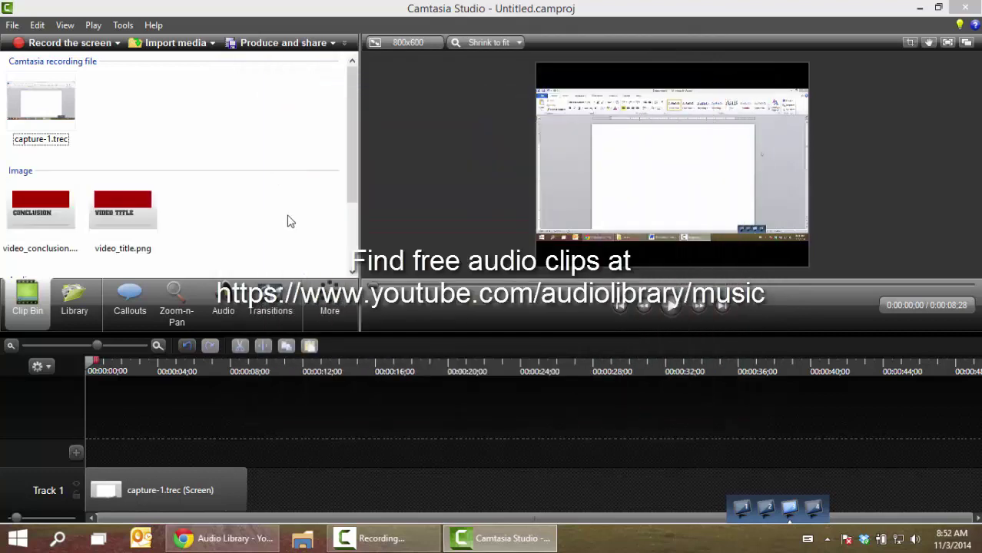
Step: Line up video_title.png, the capture-1.trec recording and video_conclusion.png end to end on Track 2, starting at the beginning of the timeline
{"action": "left_click_drag", "start_coordinate": [127, 208], "coordinate": [133, 421]}
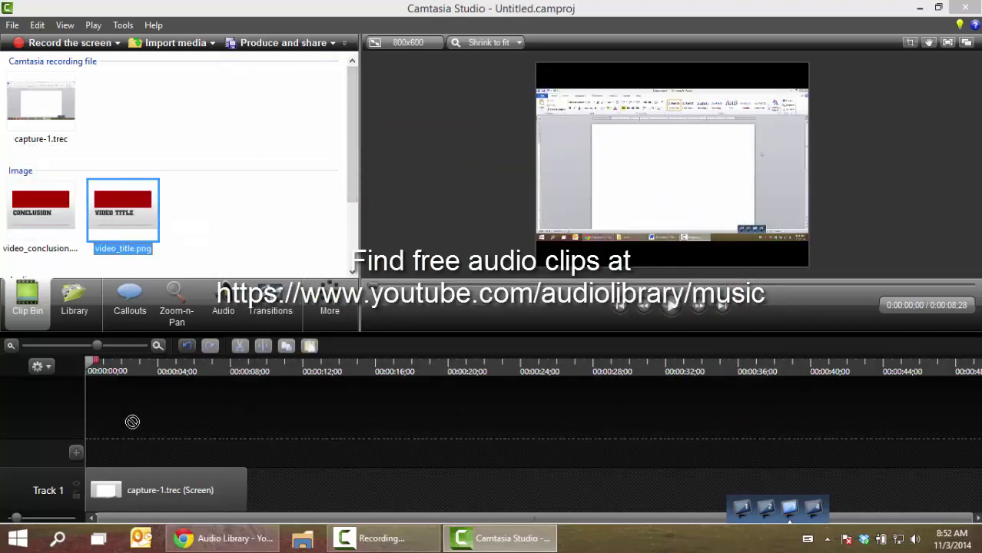
{"action": "mouse_move", "coordinate": [100, 453]}
{"action": "left_mouse_down"}
{"action": "mouse_move", "coordinate": [113, 431]}
{"action": "mouse_move", "coordinate": [114, 439]}
{"action": "left_mouse_up"}
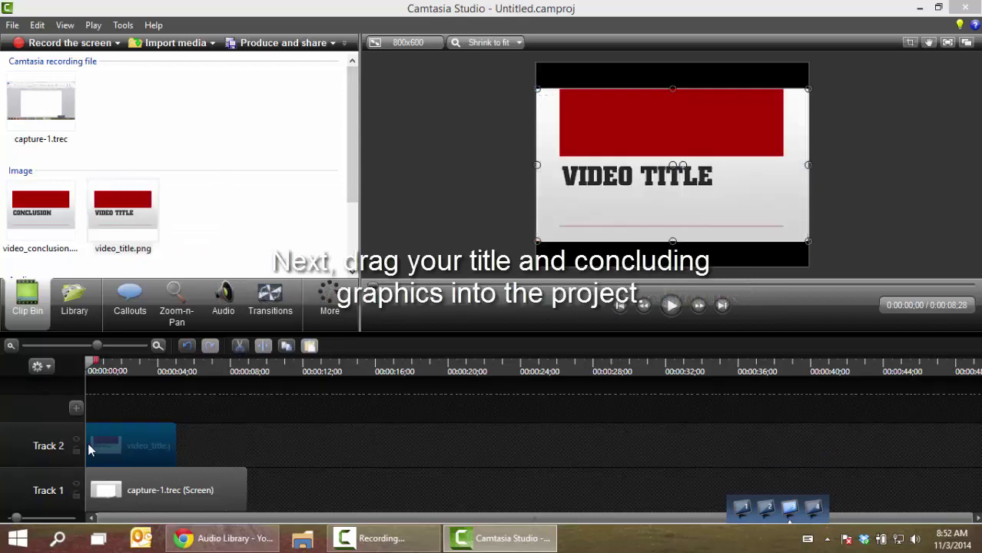
{"action": "left_click_drag", "start_coordinate": [144, 502], "coordinate": [227, 440]}
{"action": "left_click_drag", "start_coordinate": [40, 206], "coordinate": [261, 311]}
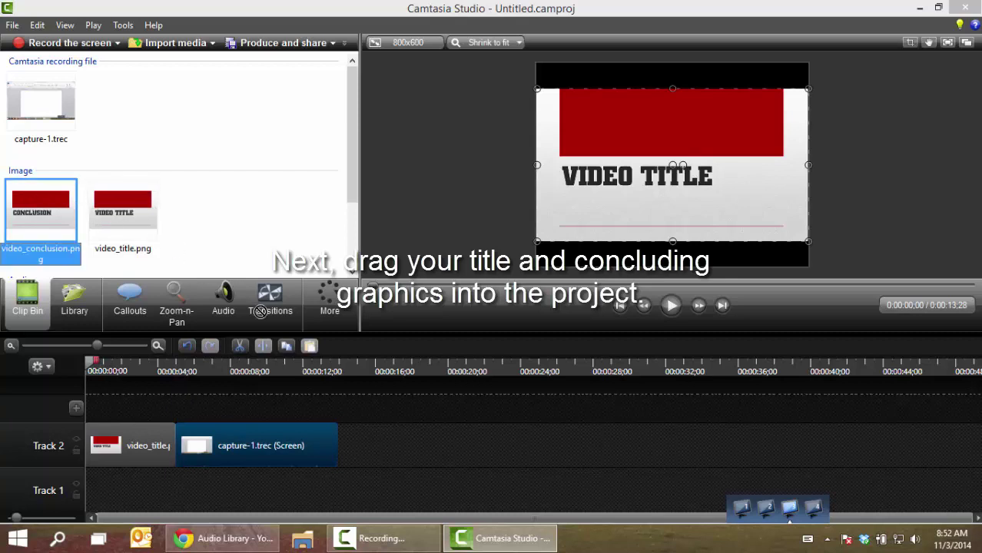
{"action": "left_click_drag", "start_coordinate": [360, 436], "coordinate": [376, 444]}
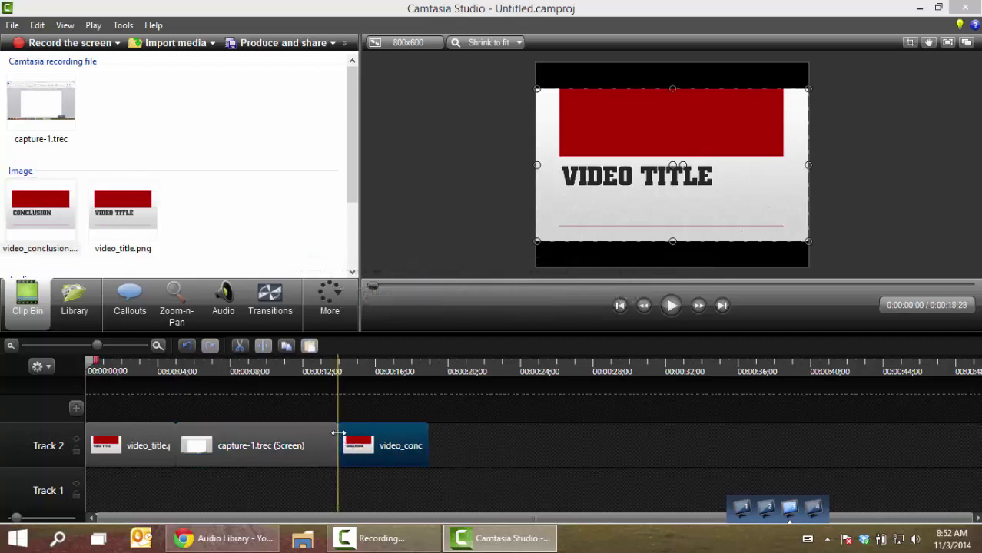
Step: Set the duration of the video_conclusion.png clip on Track 2 to 10 seconds
{"action": "right_click", "coordinate": [373, 447]}
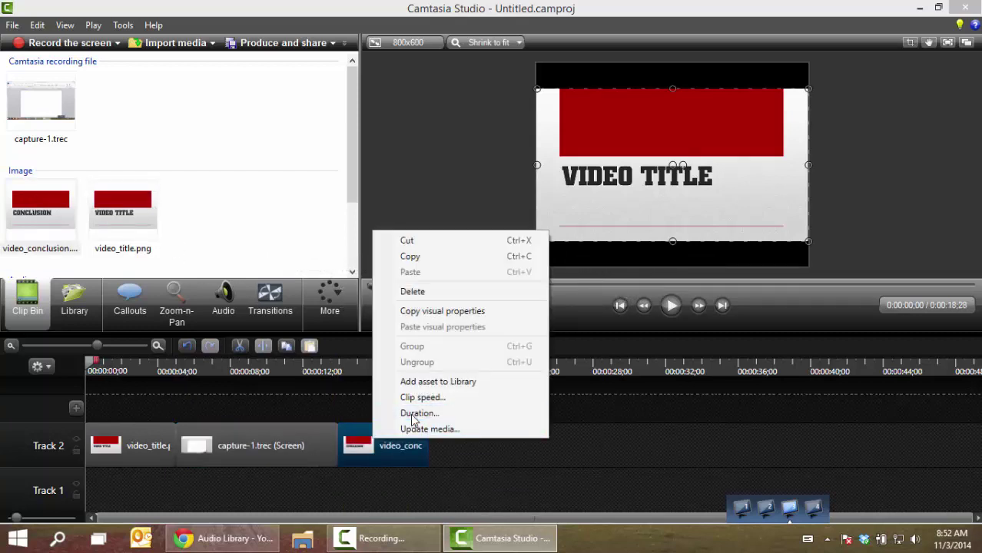
{"action": "left_click", "coordinate": [405, 412]}
{"action": "left_click", "coordinate": [387, 391]}
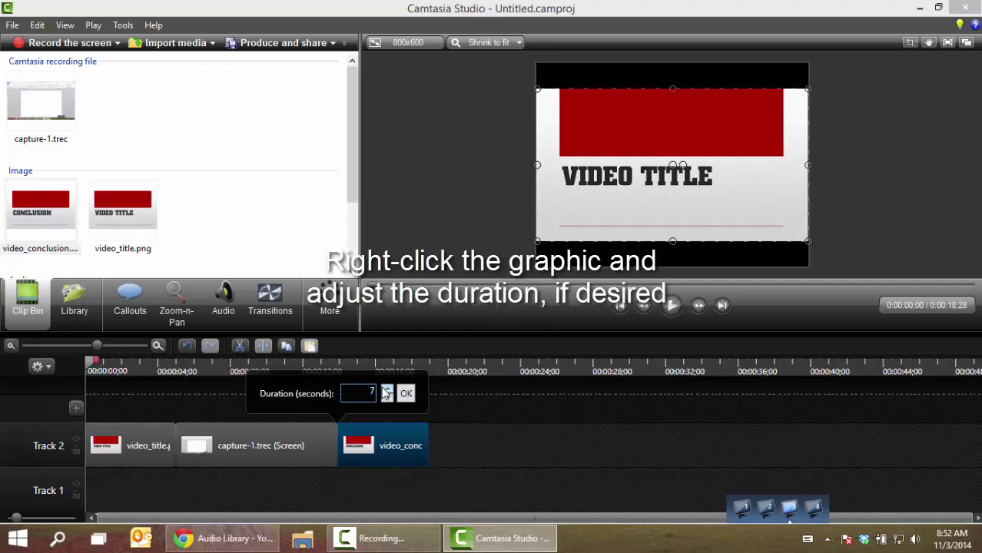
{"action": "left_click", "coordinate": [405, 395]}
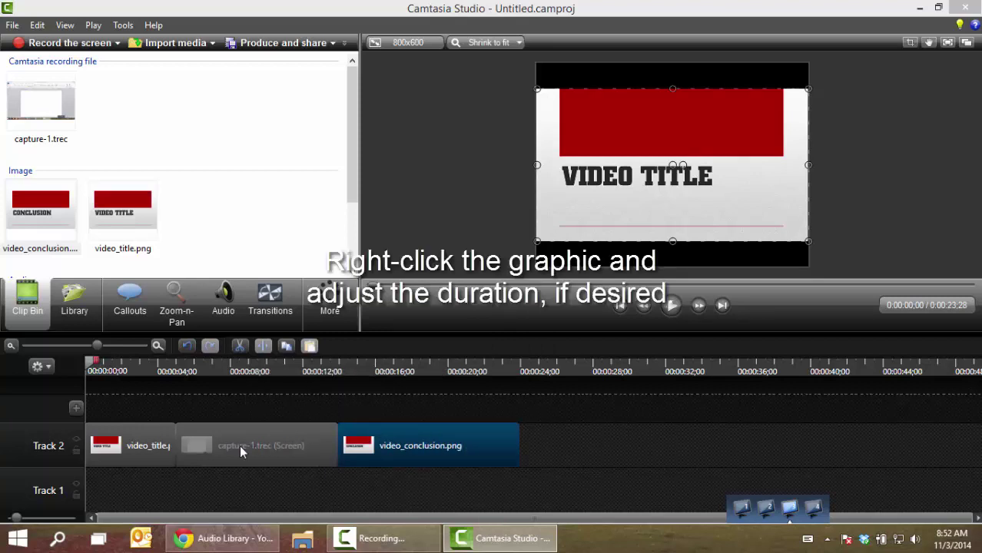
Step: Set the duration of the video_title.png clip on Track 2 to 10 seconds
{"action": "right_click", "coordinate": [128, 444]}
{"action": "left_click", "coordinate": [129, 440]}
{"action": "right_click", "coordinate": [129, 440]}
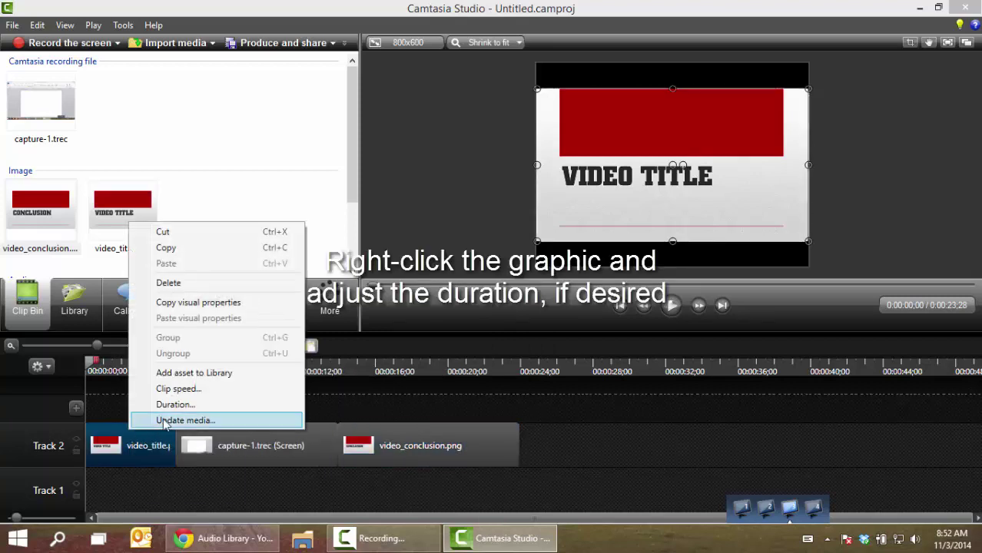
{"action": "left_click", "coordinate": [175, 404]}
{"action": "left_click", "coordinate": [151, 393]}
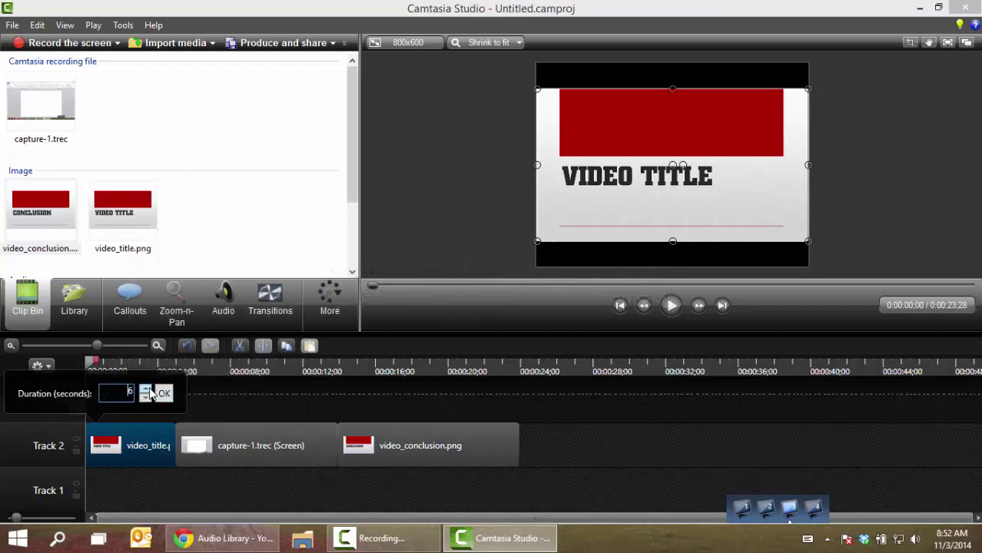
{"action": "left_click", "coordinate": [165, 394]}
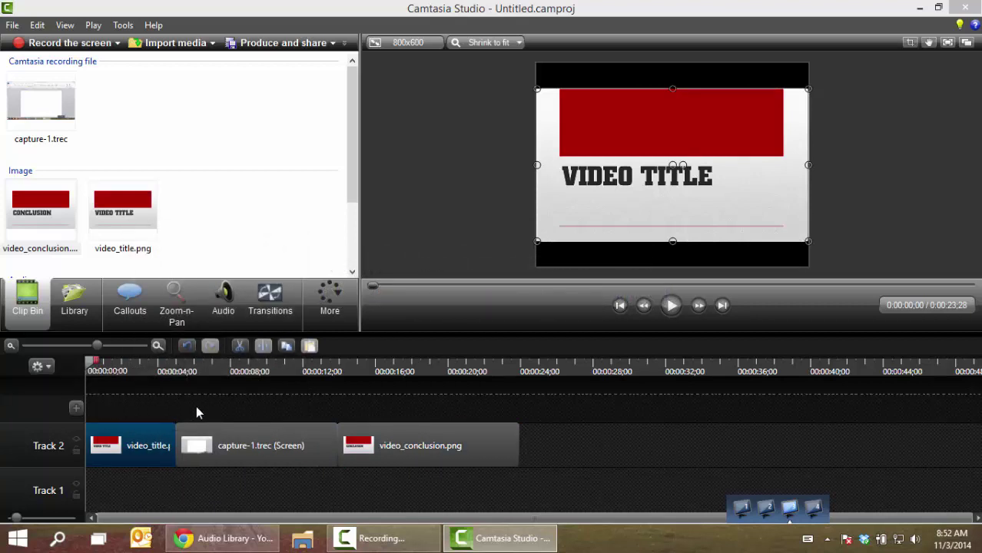
Step: Add Soft.mp3 to Track 1 from the start of the timeline and trim its end back to 12 seconds
{"action": "left_click", "coordinate": [157, 346]}
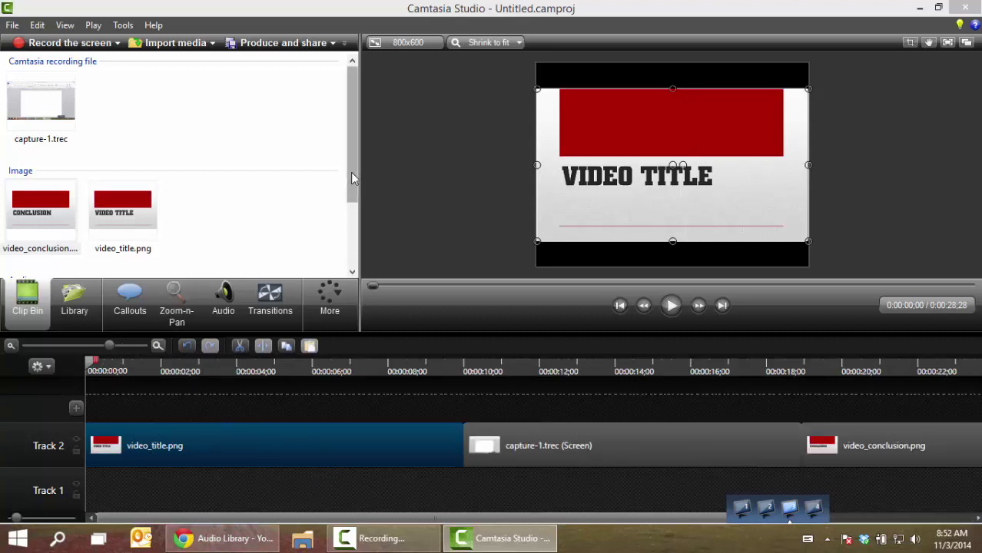
{"action": "left_click_drag", "start_coordinate": [350, 173], "coordinate": [351, 237]}
{"action": "left_click_drag", "start_coordinate": [46, 219], "coordinate": [52, 213]}
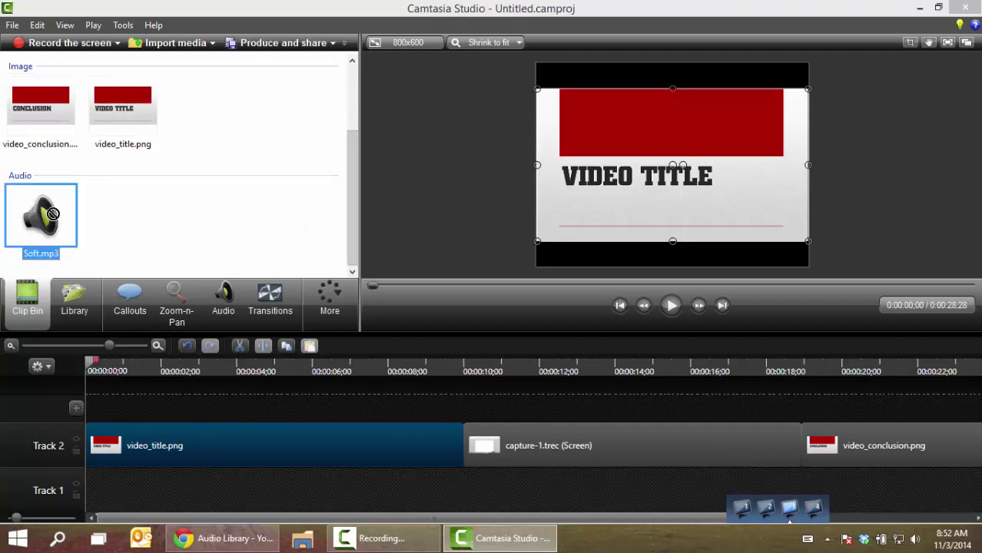
{"action": "left_click_drag", "start_coordinate": [105, 490], "coordinate": [106, 492]}
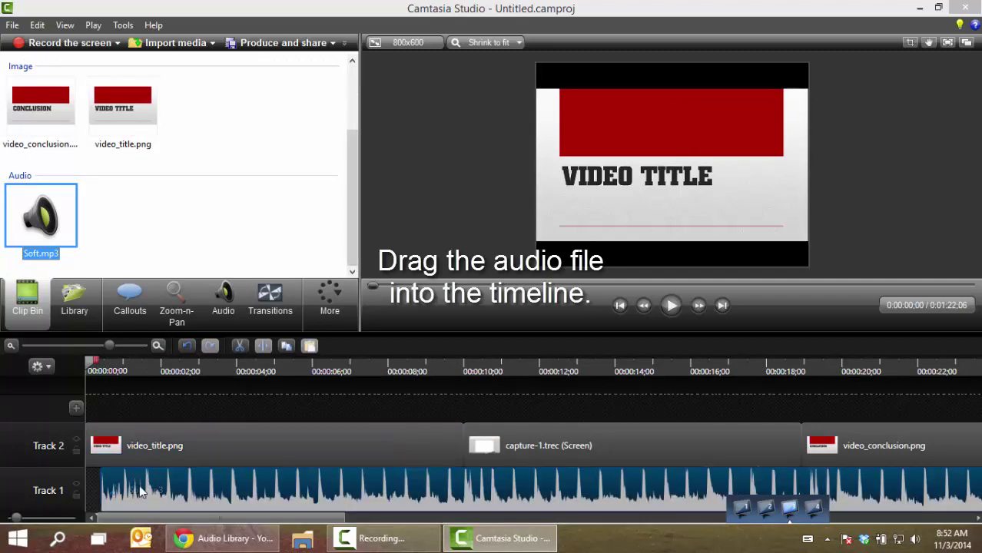
{"action": "left_click_drag", "start_coordinate": [149, 519], "coordinate": [784, 519]}
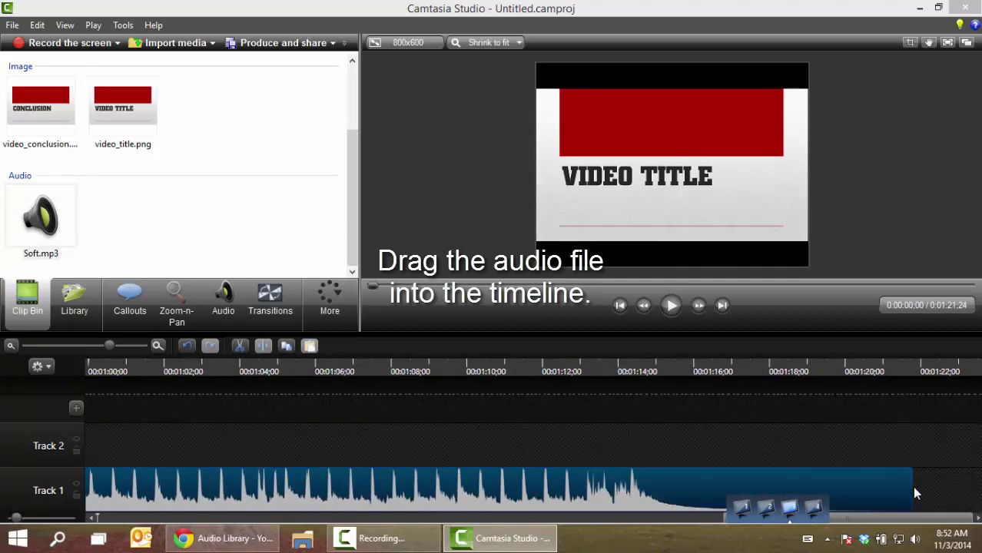
{"action": "left_click_drag", "start_coordinate": [908, 490], "coordinate": [538, 509]}
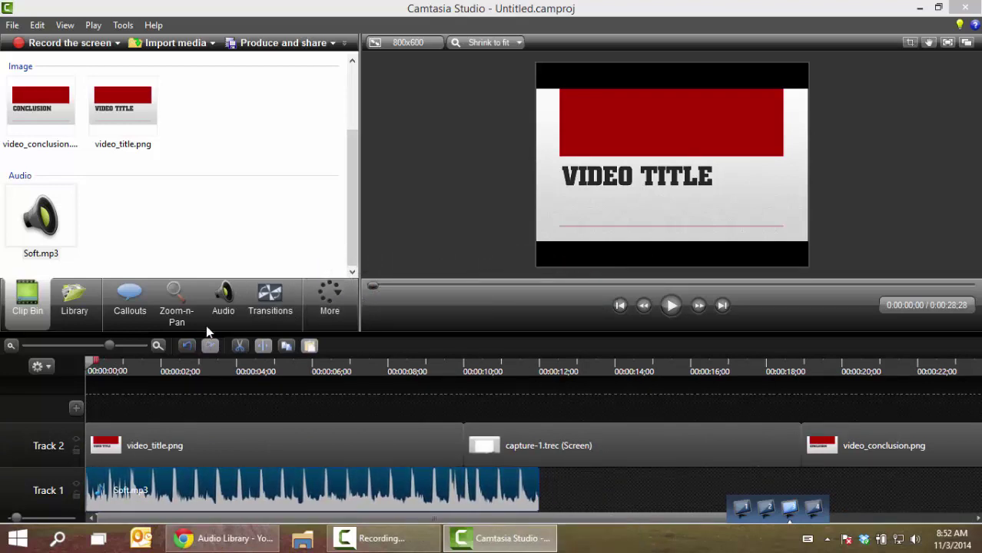
Step: Add a second Soft.mp3 clip to Track 1 from about 18 seconds, trimmed to end together with the video_conclusion.png clip
{"action": "left_click", "coordinate": [39, 216]}
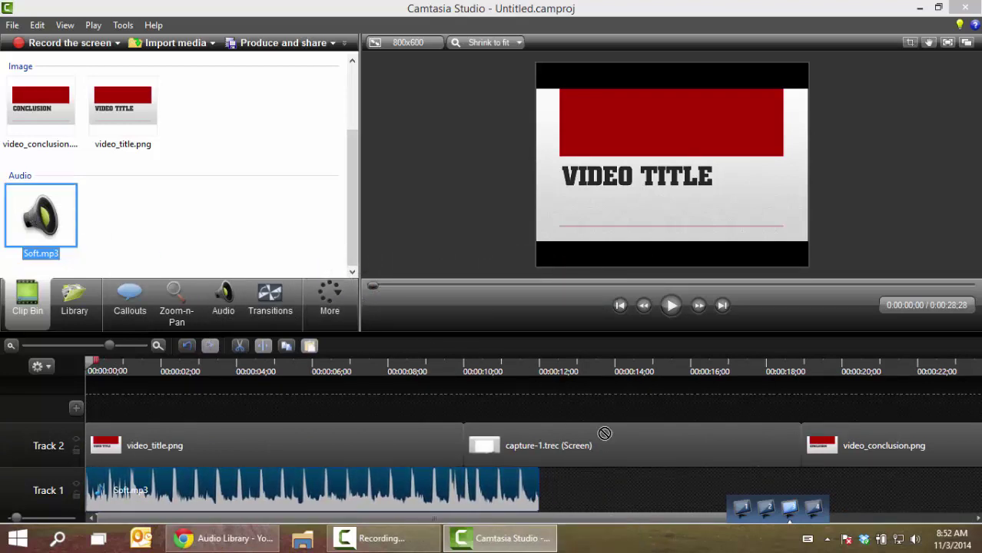
{"action": "left_click_drag", "start_coordinate": [658, 492], "coordinate": [663, 502]}
{"action": "scroll", "coordinate": [566, 515], "scroll_direction": "down", "scroll_amount": 5}
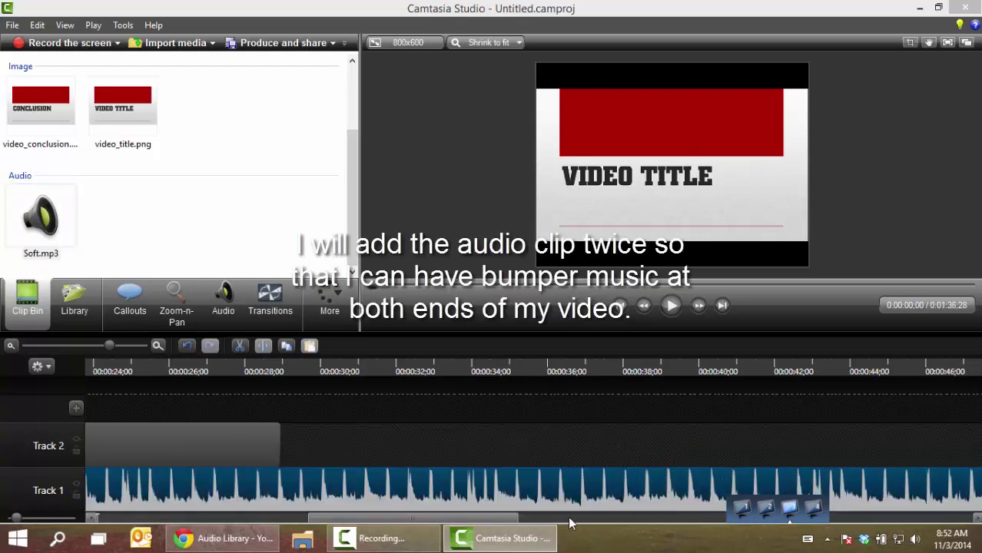
{"action": "left_click_drag", "start_coordinate": [566, 522], "coordinate": [843, 540]}
{"action": "left_click_drag", "start_coordinate": [909, 492], "coordinate": [559, 491]}
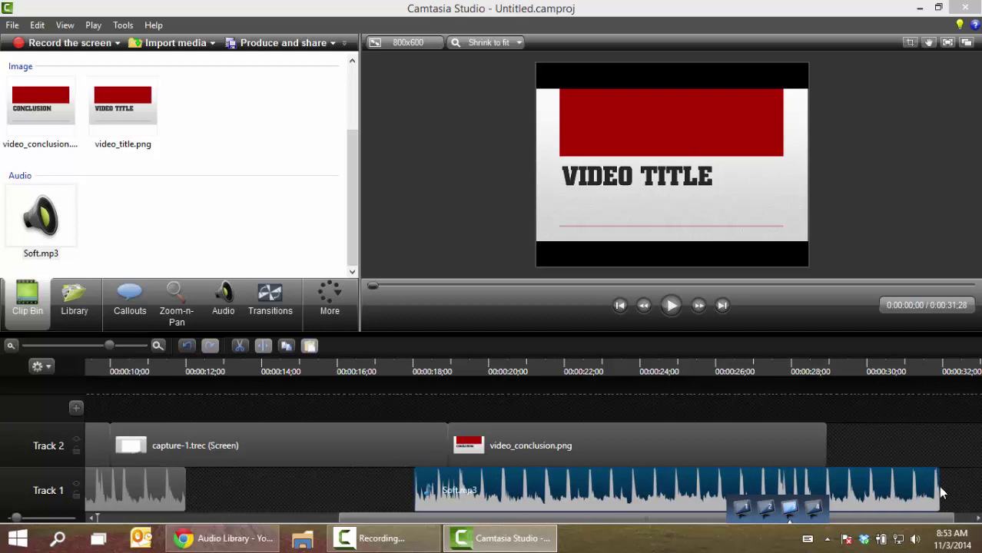
{"action": "left_click_drag", "start_coordinate": [939, 486], "coordinate": [826, 488]}
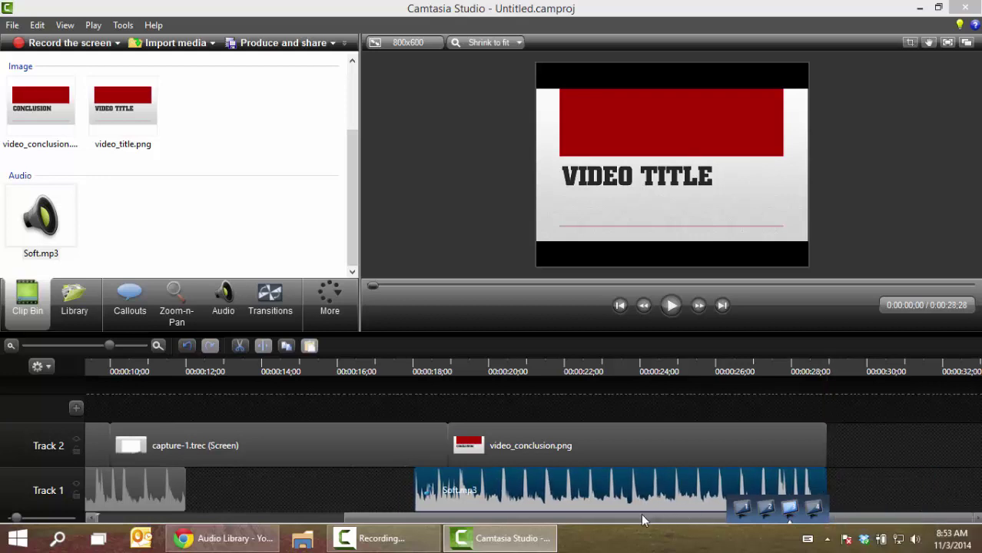
Step: Lower the volume of both Soft.mp3 clips on Track 1 to about 50 percent
{"action": "left_click_drag", "start_coordinate": [624, 521], "coordinate": [348, 530]}
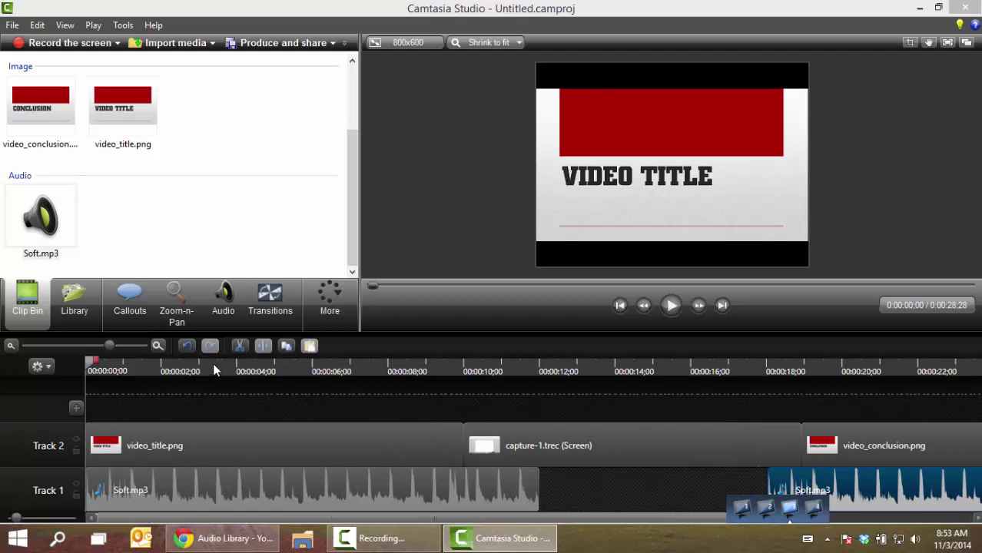
{"action": "left_click", "coordinate": [218, 320]}
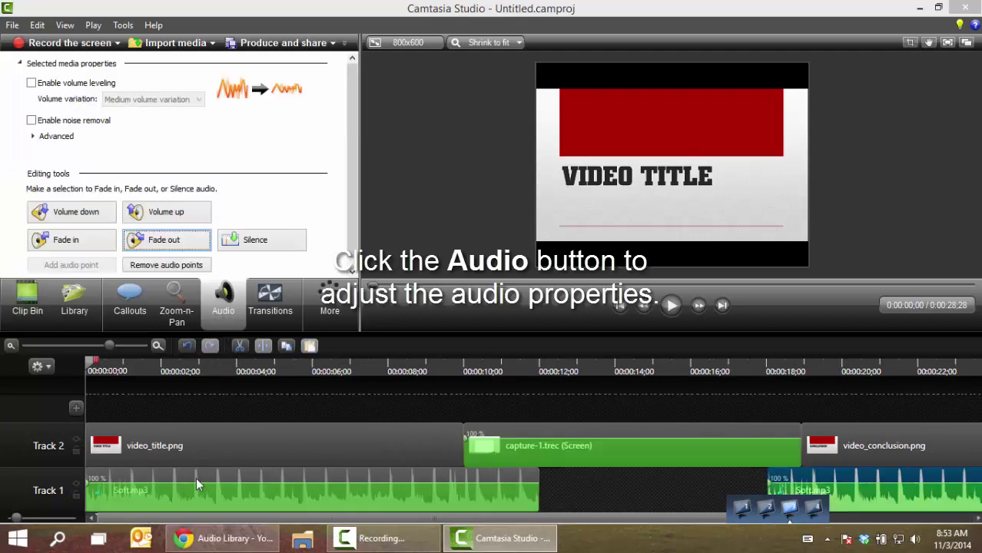
{"action": "left_click_drag", "start_coordinate": [200, 481], "coordinate": [201, 493]}
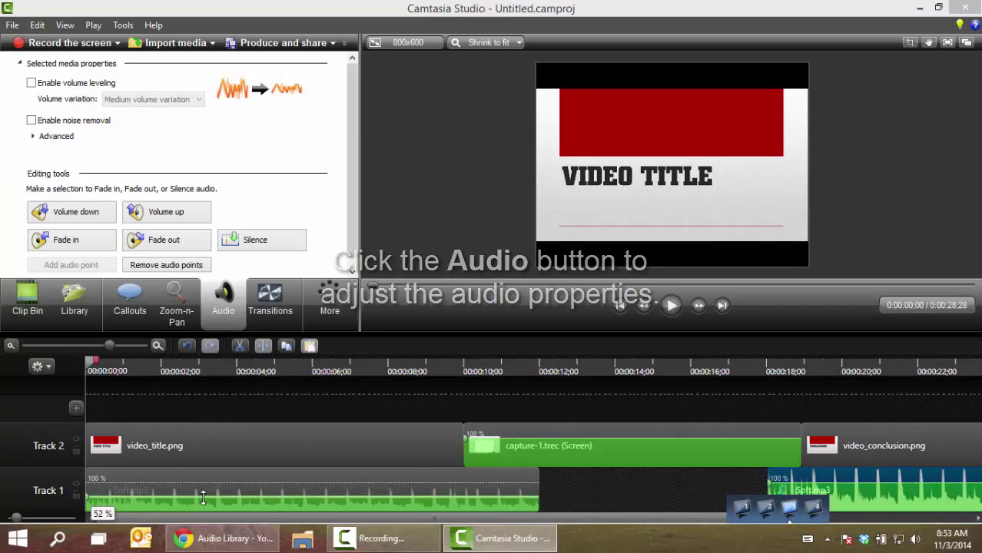
{"action": "left_click_drag", "start_coordinate": [430, 521], "coordinate": [538, 521]}
{"action": "left_click_drag", "start_coordinate": [685, 481], "coordinate": [679, 496]}
{"action": "left_click_drag", "start_coordinate": [588, 520], "coordinate": [391, 542]}
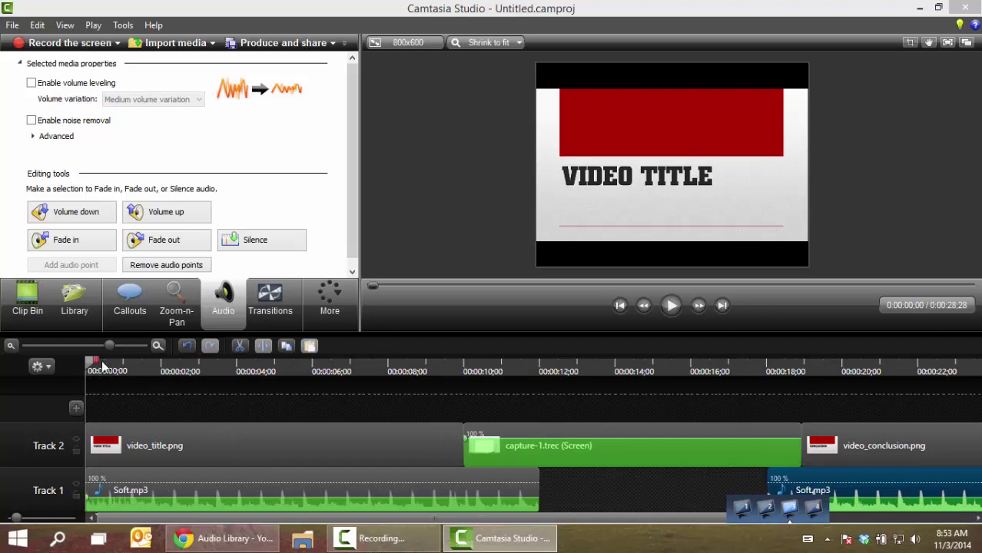
Step: Fade out the audio over the last three seconds of the first Soft.mp3 clip, from 9 to 12 seconds
{"action": "left_click_drag", "start_coordinate": [114, 371], "coordinate": [468, 402]}
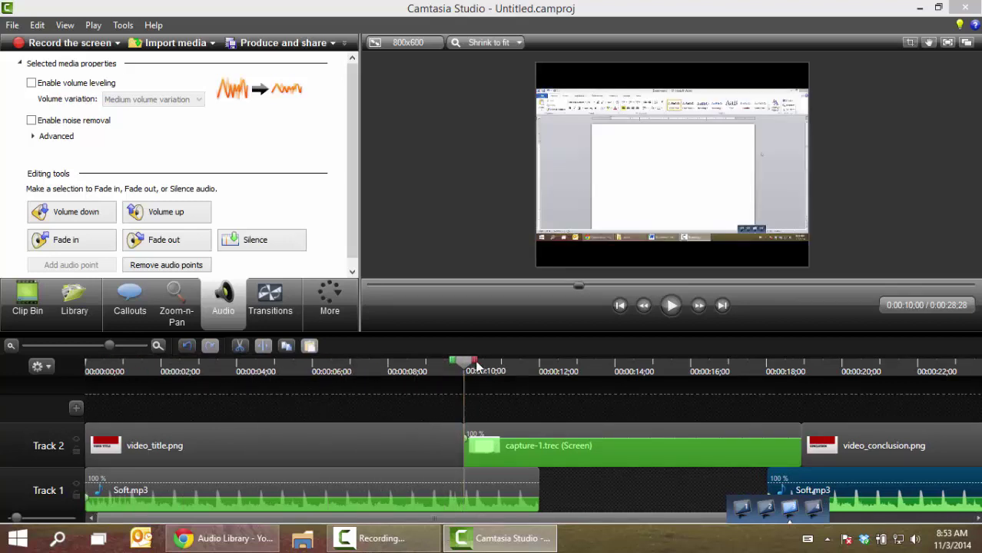
{"action": "left_click_drag", "start_coordinate": [475, 366], "coordinate": [546, 376]}
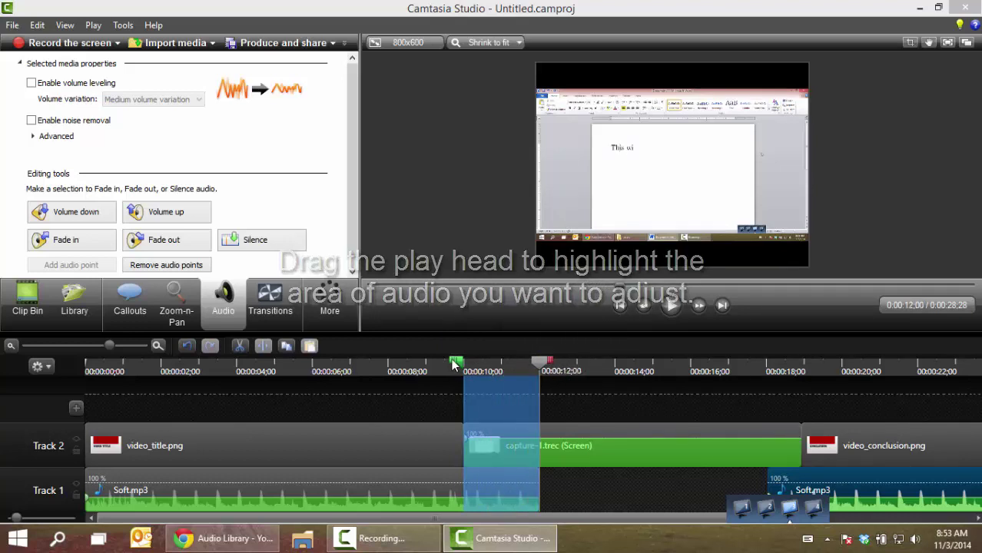
{"action": "left_click_drag", "start_coordinate": [457, 362], "coordinate": [414, 364]}
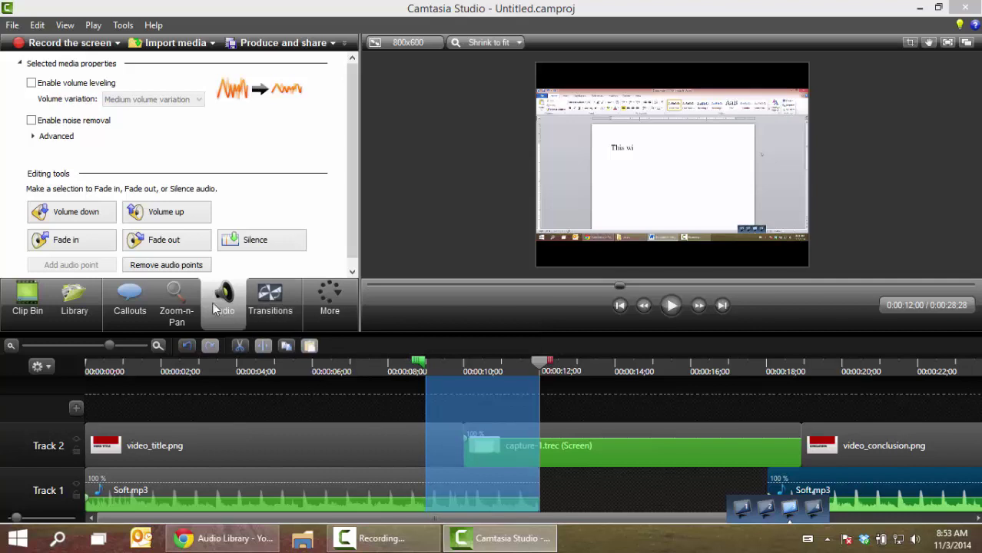
{"action": "left_click", "coordinate": [171, 243]}
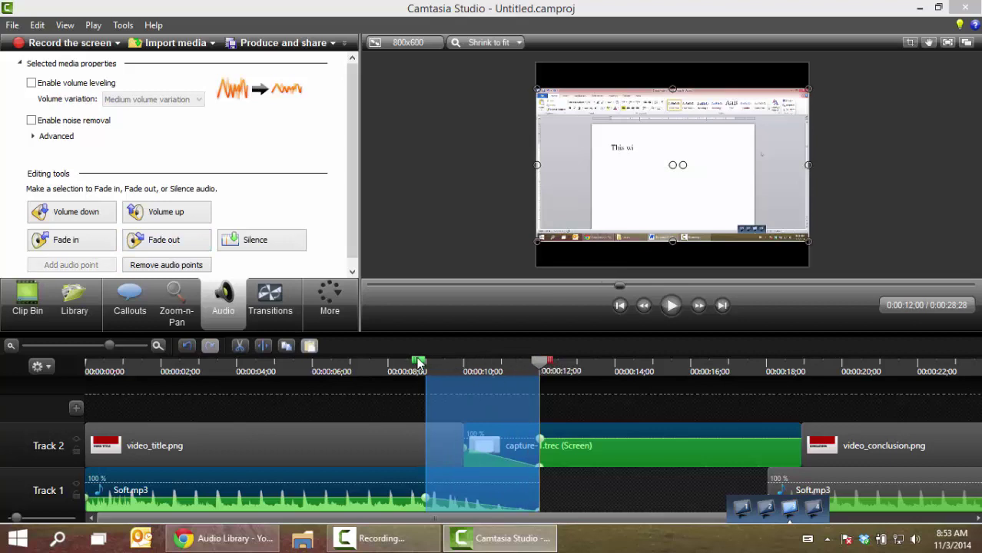
Step: Fade in the audio over the first three seconds of the second Soft.mp3 clip, from about 18 to 21 seconds
{"action": "left_click_drag", "start_coordinate": [419, 362], "coordinate": [531, 362]}
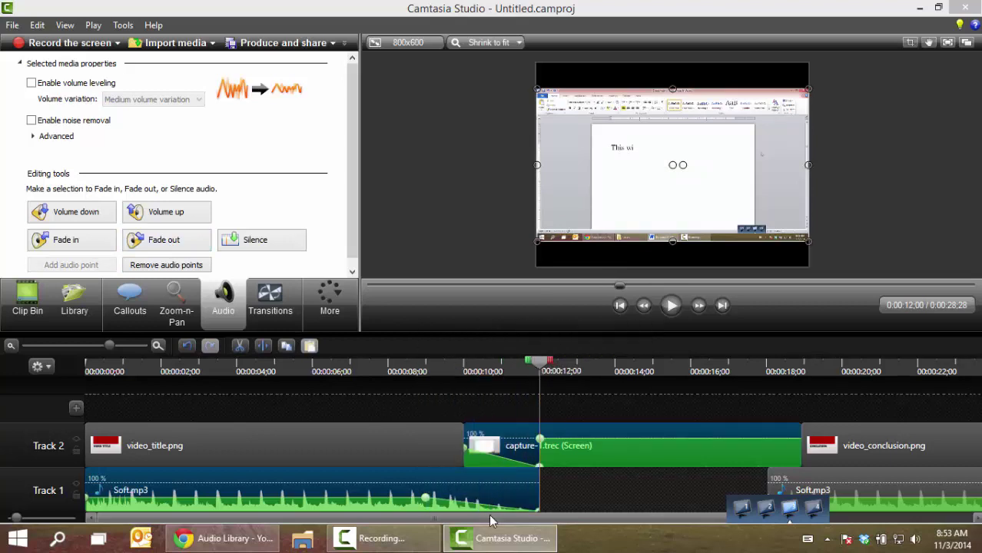
{"action": "left_click_drag", "start_coordinate": [492, 521], "coordinate": [596, 521]}
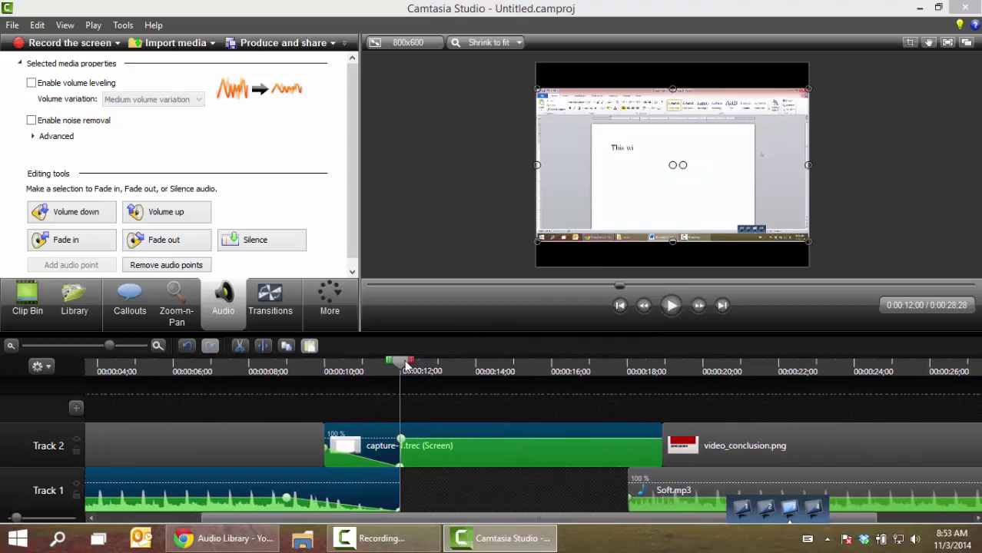
{"action": "left_click_drag", "start_coordinate": [405, 367], "coordinate": [752, 390]}
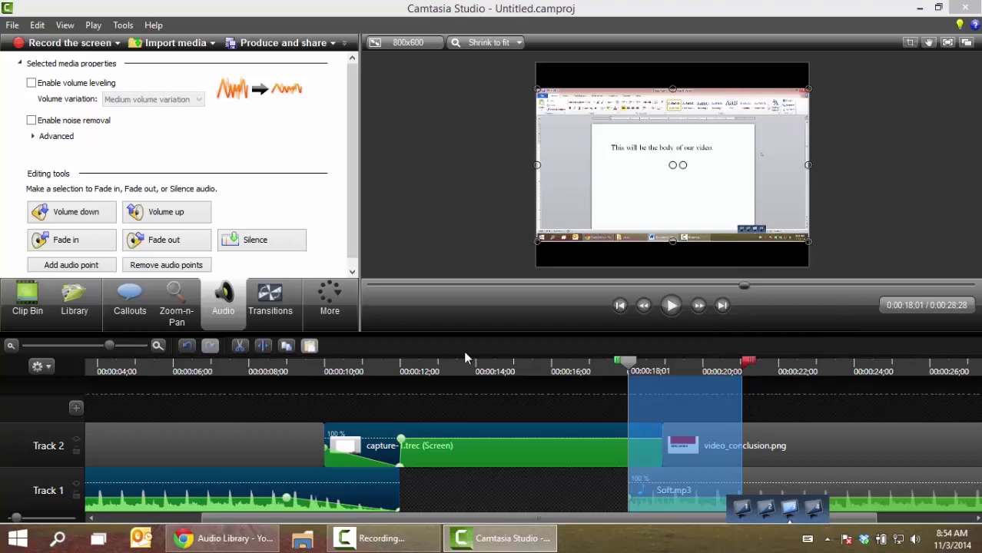
{"action": "left_click", "coordinate": [100, 244]}
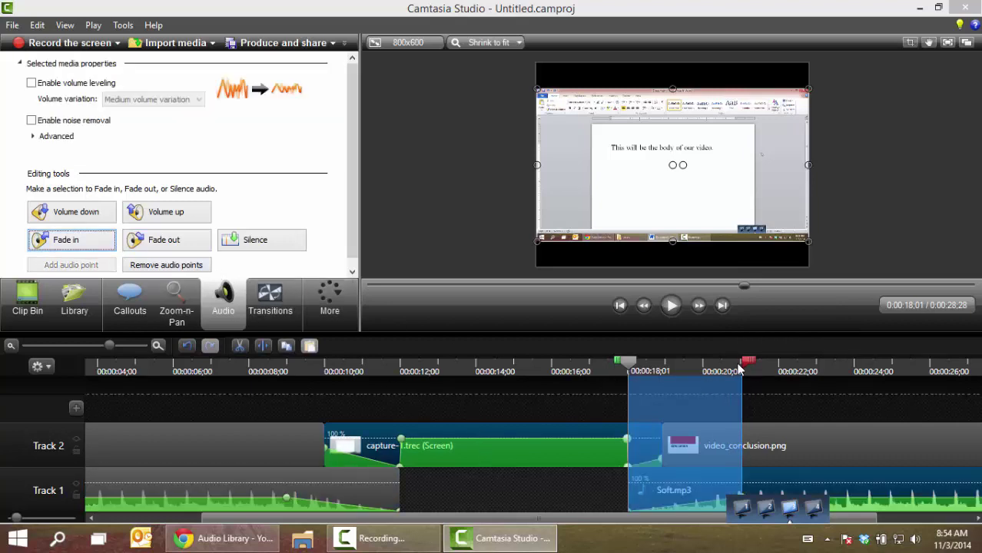
Step: Fade out the audio over the last three seconds of the second Soft.mp3 clip, from 0:00:25;28 to 0:00:28;28
{"action": "left_click_drag", "start_coordinate": [748, 363], "coordinate": [629, 363]}
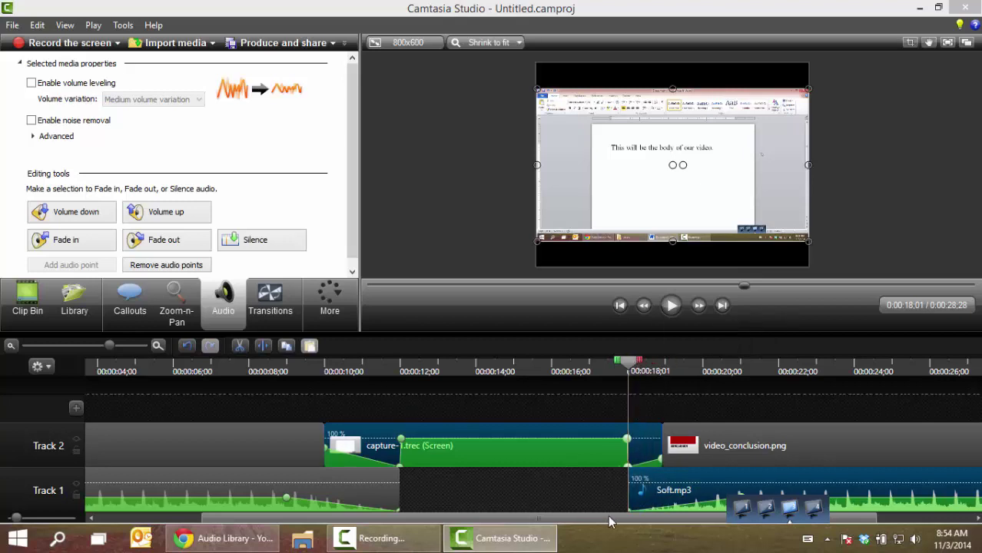
{"action": "left_click_drag", "start_coordinate": [623, 524], "coordinate": [760, 528]}
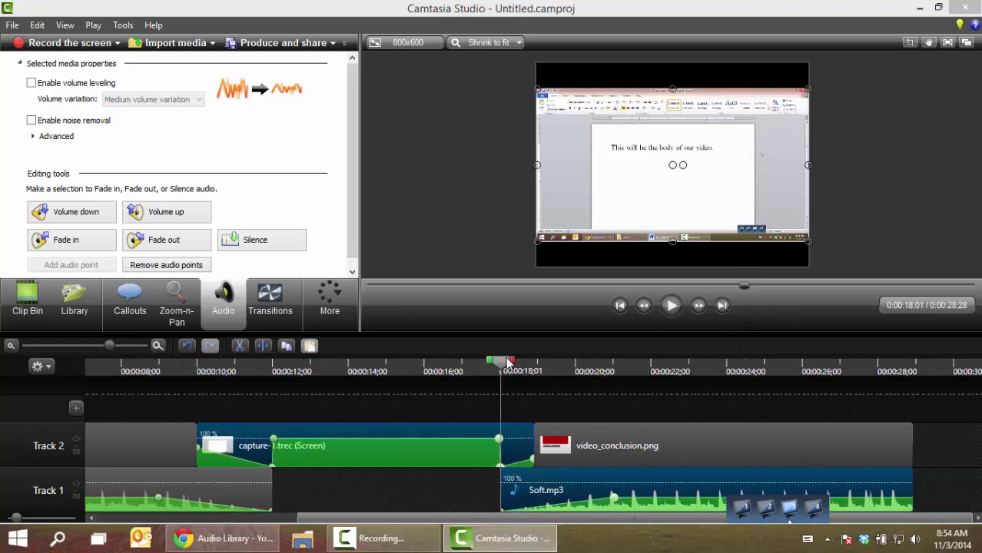
{"action": "mouse_move", "coordinate": [507, 364]}
{"action": "left_mouse_down"}
{"action": "mouse_move", "coordinate": [538, 377]}
{"action": "mouse_move", "coordinate": [920, 391]}
{"action": "mouse_move", "coordinate": [906, 362]}
{"action": "mouse_move", "coordinate": [787, 378]}
{"action": "left_mouse_up"}
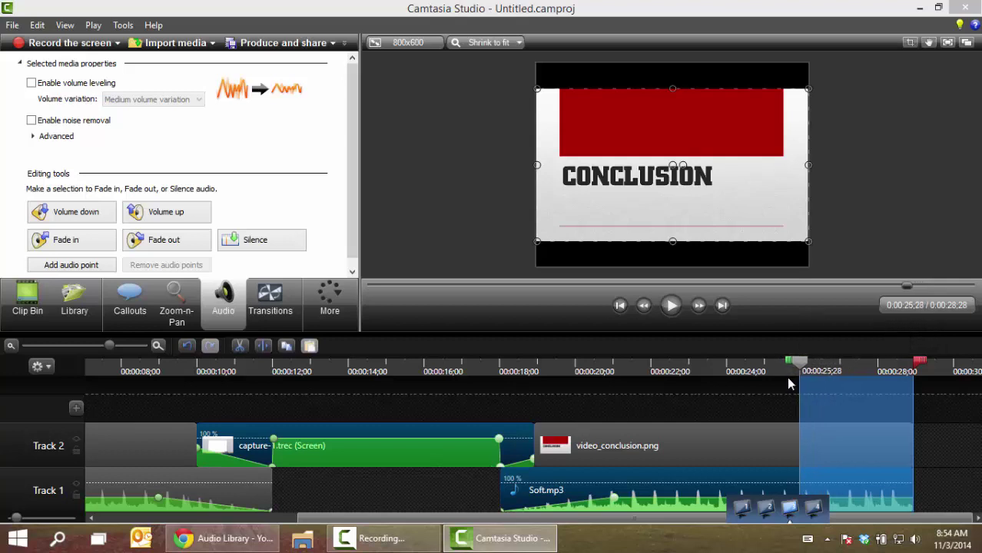
{"action": "left_click", "coordinate": [186, 251]}
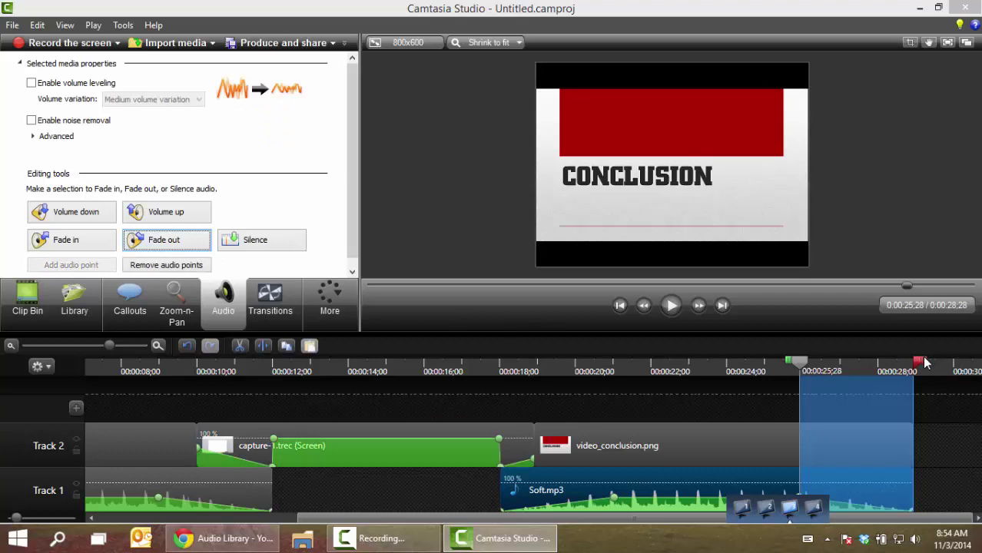
Step: Clear the time selection and return the playhead to the start of the timeline at 0:00:00;00
{"action": "mouse_move", "coordinate": [926, 363]}
{"action": "left_mouse_down"}
{"action": "mouse_move", "coordinate": [661, 367]}
{"action": "mouse_move", "coordinate": [3, 446]}
{"action": "left_mouse_up"}
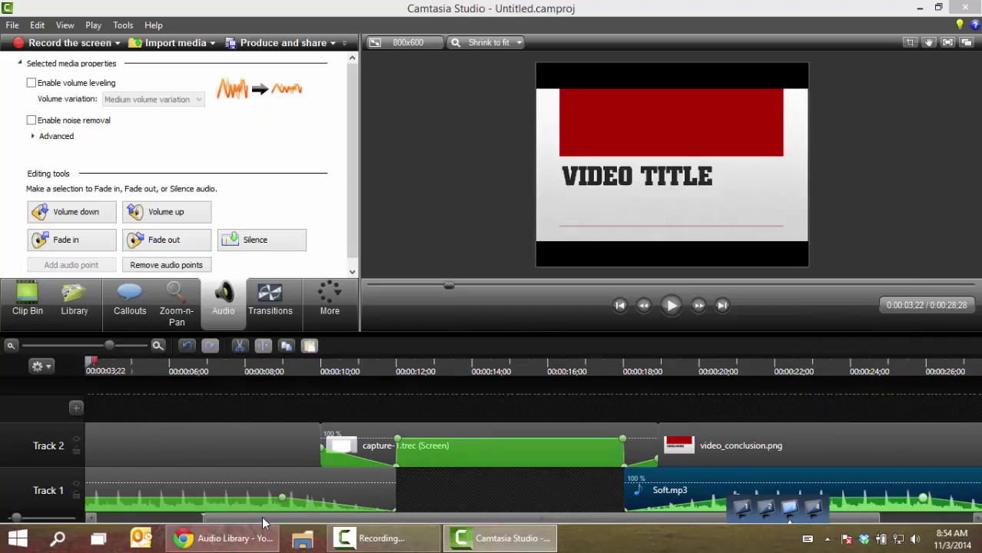
{"action": "left_click_drag", "start_coordinate": [263, 521], "coordinate": [85, 517]}
{"action": "left_click_drag", "start_coordinate": [219, 369], "coordinate": [66, 361]}
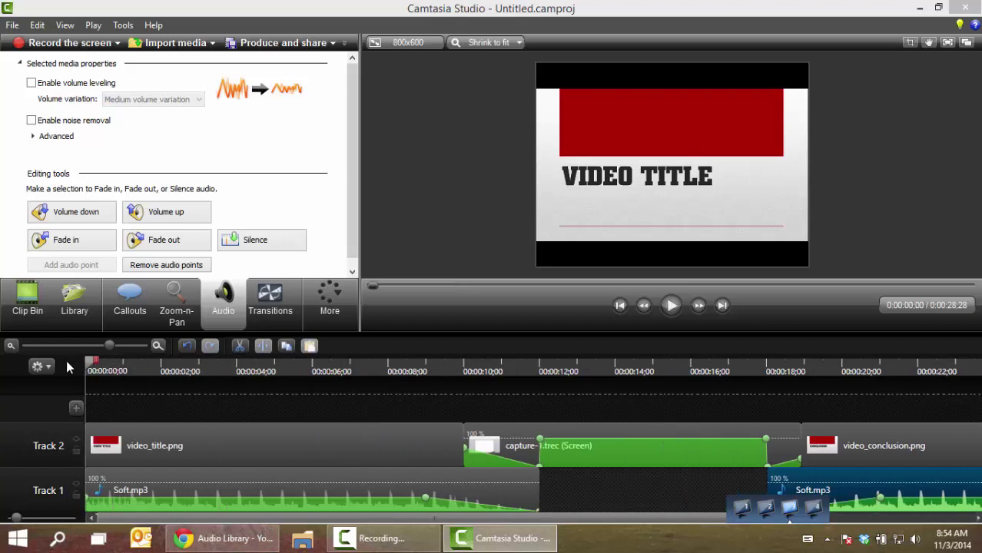
Step: Add a Fade transition at the beginning of the video_title.png clip on Track 2
{"action": "left_click", "coordinate": [275, 296]}
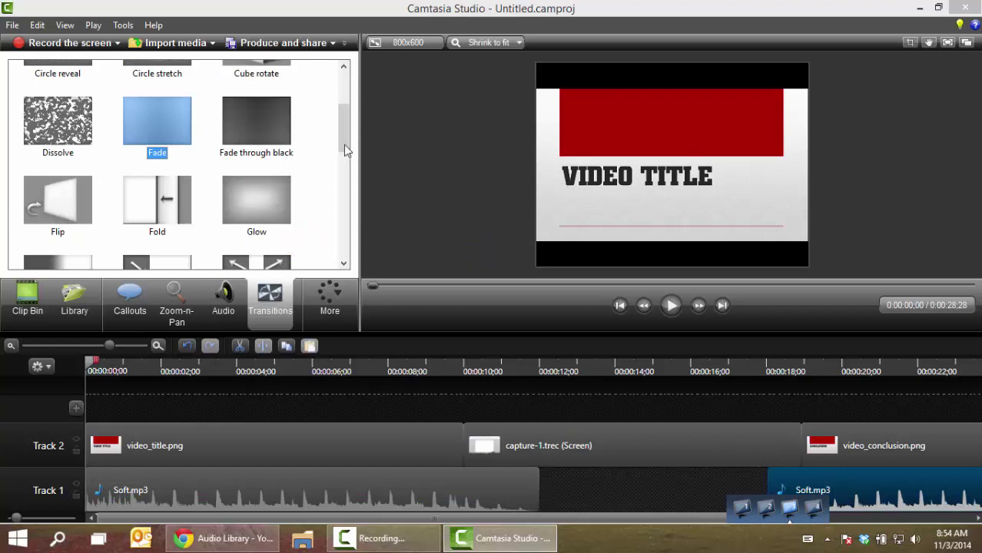
{"action": "scroll", "coordinate": [199, 101], "scroll_direction": "down", "scroll_amount": 1}
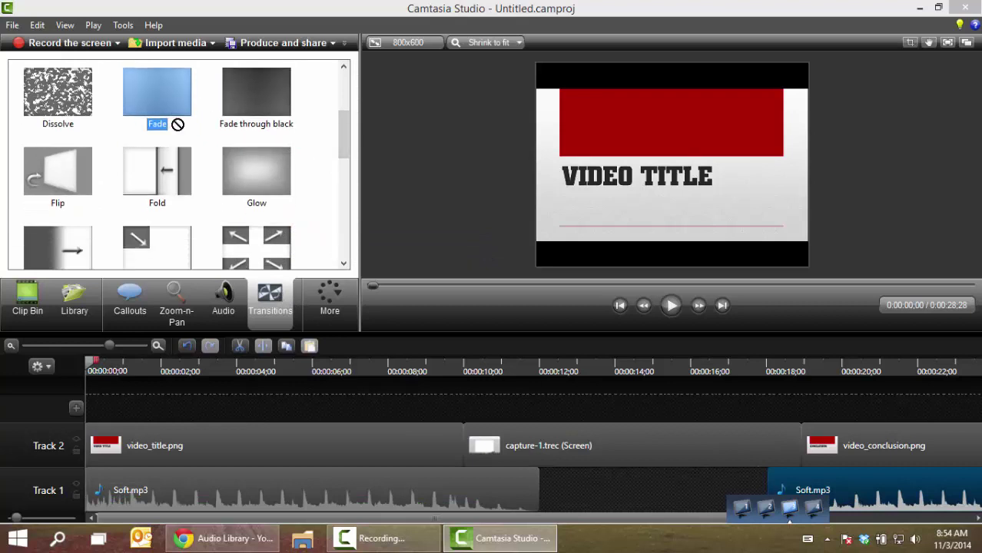
{"action": "left_click_drag", "start_coordinate": [176, 122], "coordinate": [131, 423]}
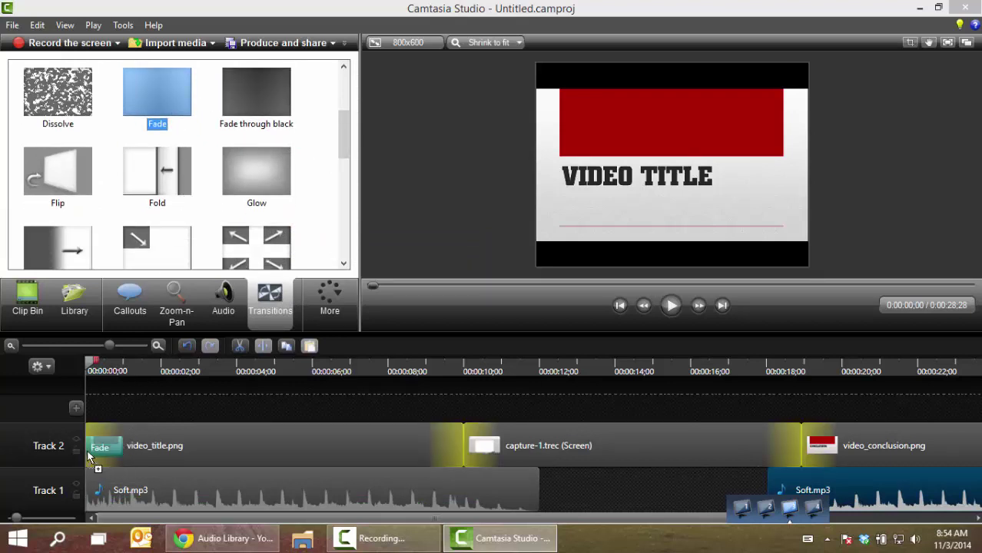
{"action": "left_click_drag", "start_coordinate": [88, 456], "coordinate": [88, 457]}
Step: Add Fade transitions on Track 2 where video_title.png meets capture-1.trec and where capture-1.trec meets video_conclusion.png
{"action": "left_click_drag", "start_coordinate": [151, 127], "coordinate": [232, 138]}
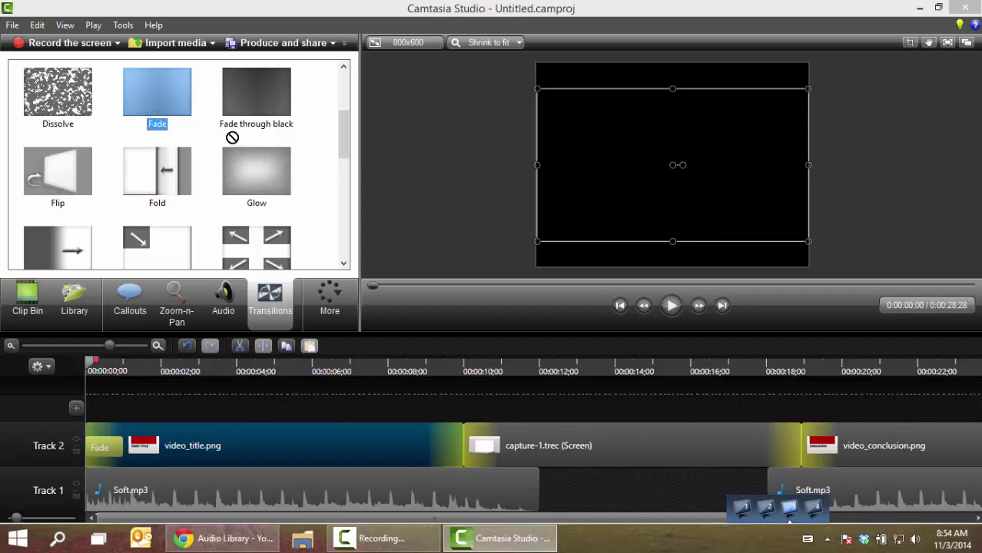
{"action": "left_click_drag", "start_coordinate": [425, 407], "coordinate": [427, 411]}
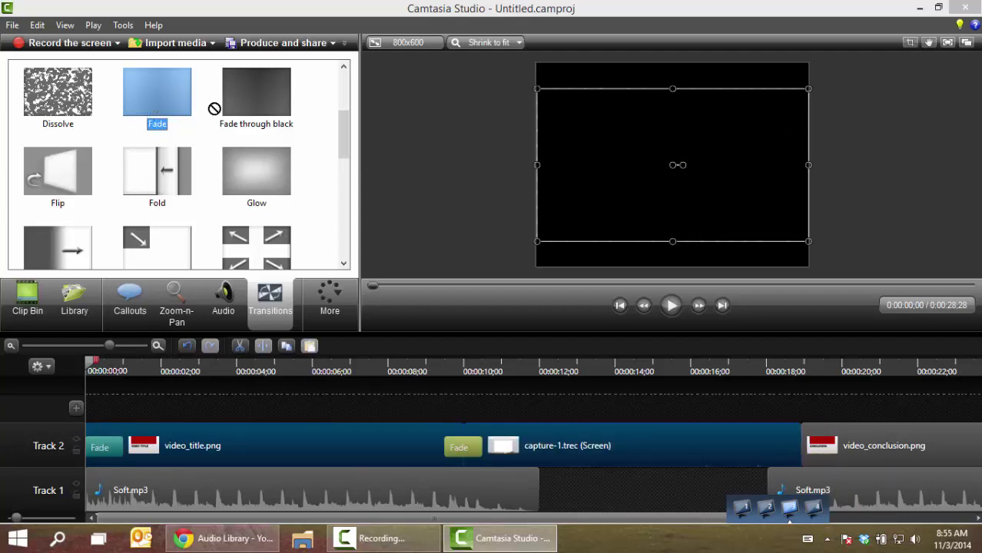
{"action": "left_click_drag", "start_coordinate": [214, 109], "coordinate": [769, 384]}
{"action": "left_click_drag", "start_coordinate": [801, 442], "coordinate": [800, 444]}
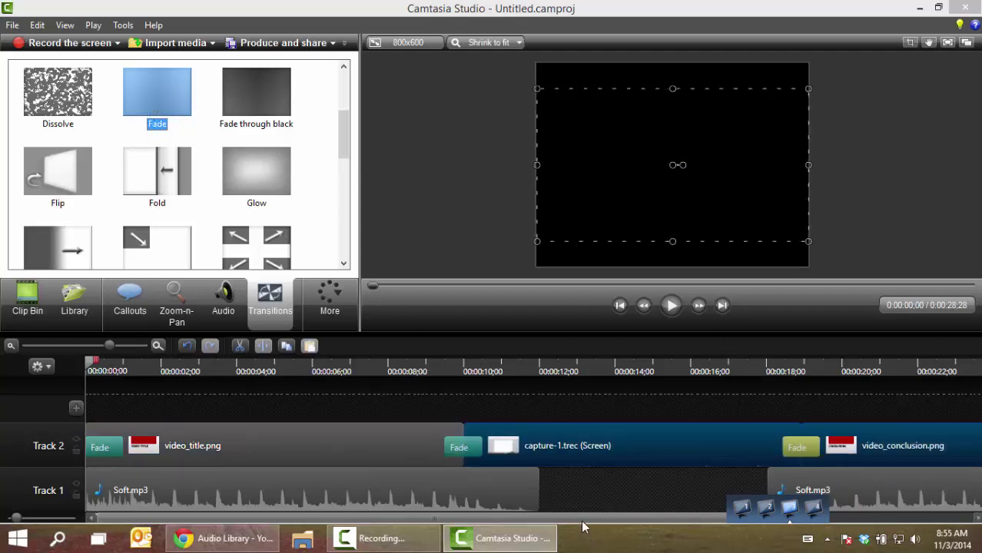
Step: Add a Fade transition at the end of the video_conclusion.png clip on Track 2
{"action": "left_click_drag", "start_coordinate": [582, 519], "coordinate": [899, 547]}
{"action": "left_click_drag", "start_coordinate": [168, 76], "coordinate": [669, 305]}
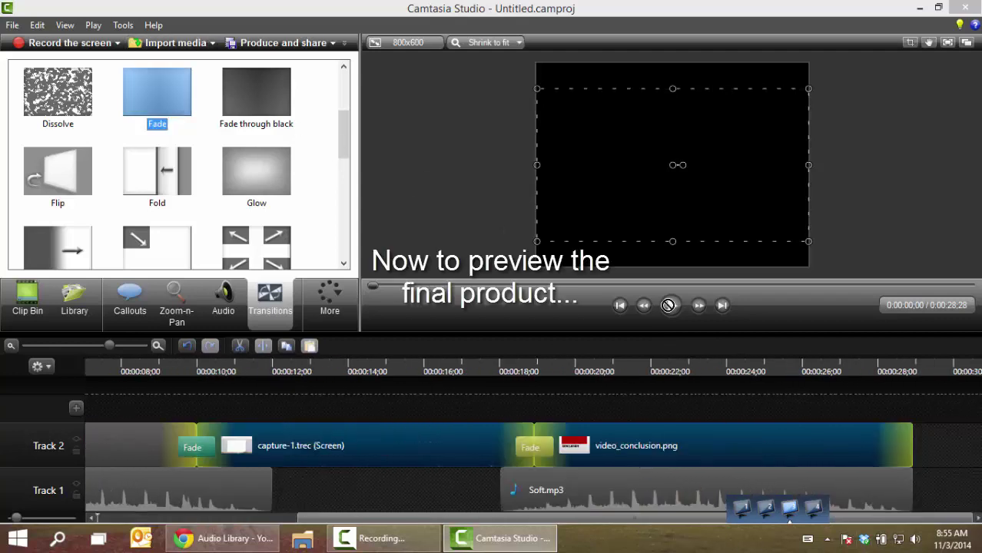
{"action": "left_click_drag", "start_coordinate": [910, 445], "coordinate": [911, 447]}
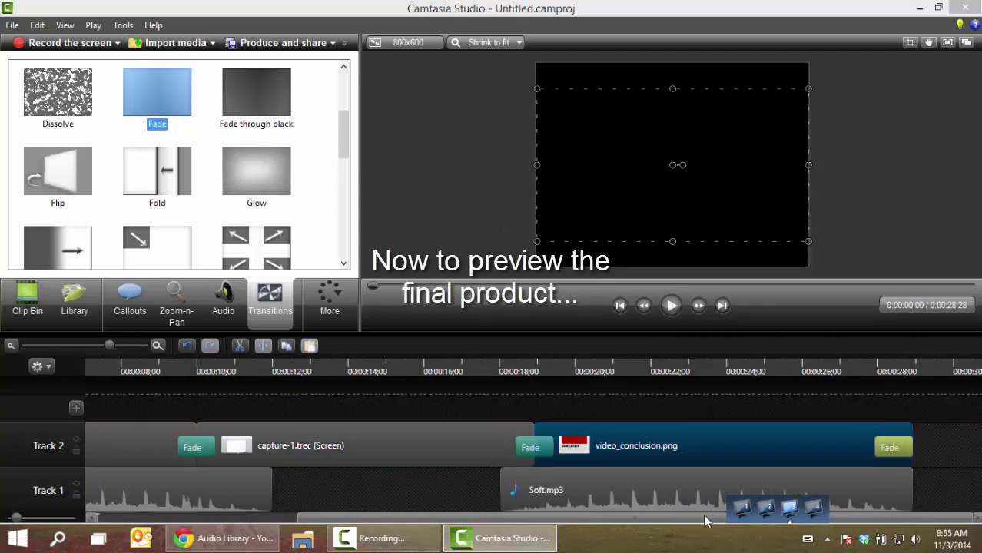
Step: Play the finished project from the beginning of the timeline to preview it
{"action": "left_click_drag", "start_coordinate": [706, 521], "coordinate": [236, 541]}
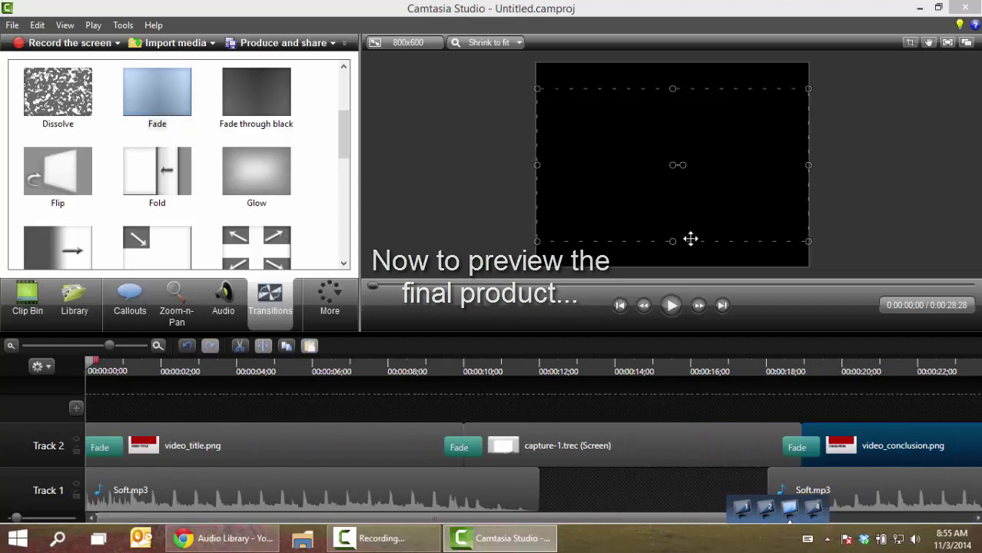
{"action": "left_click", "coordinate": [672, 307]}
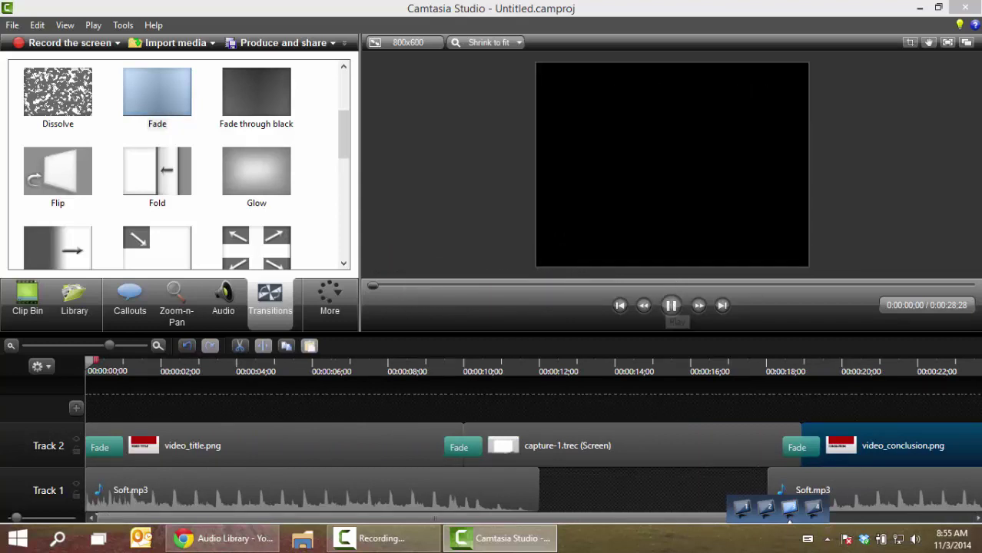